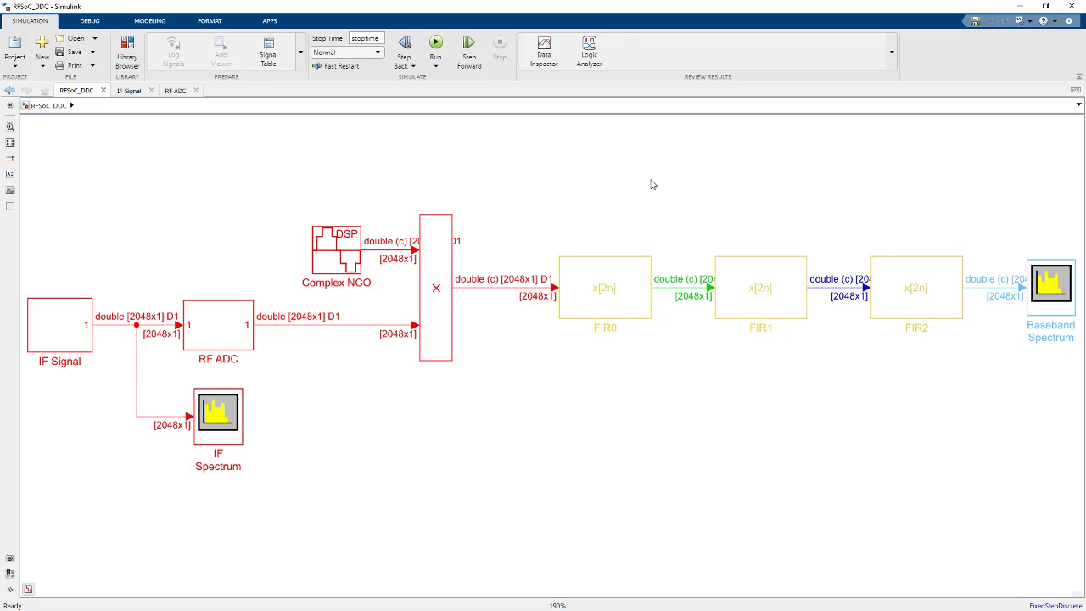
# Highlight the FIR0–FIR2 filter blocks, then run RFSoC_DDC to show the 0.4–0.6 GHz IF band.
pyautogui.moveTo(576, 211); pyautogui.dragTo(964, 360)
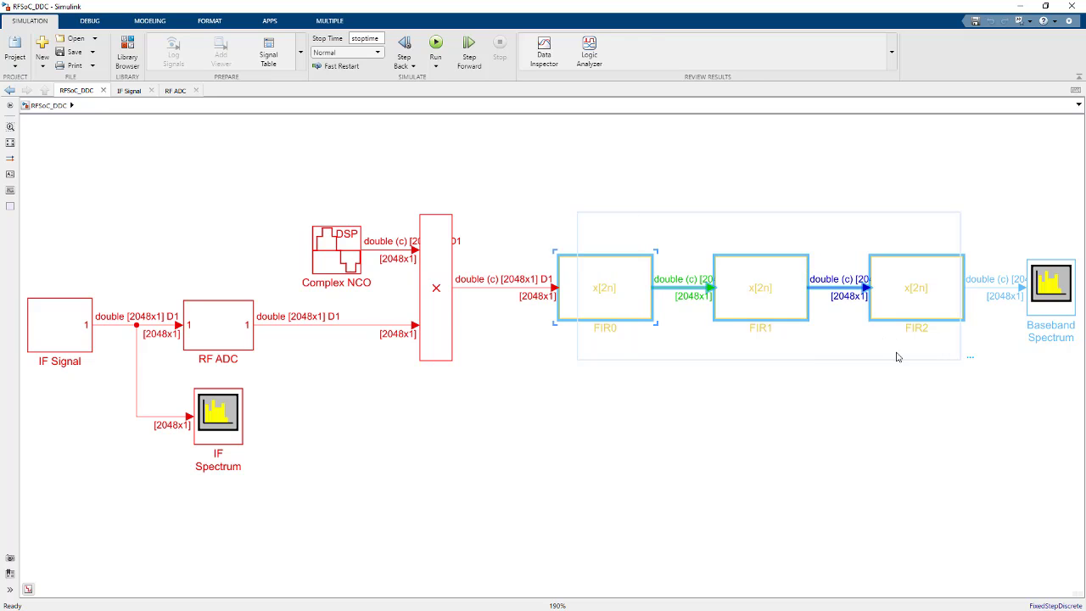
pyautogui.click(642, 201)
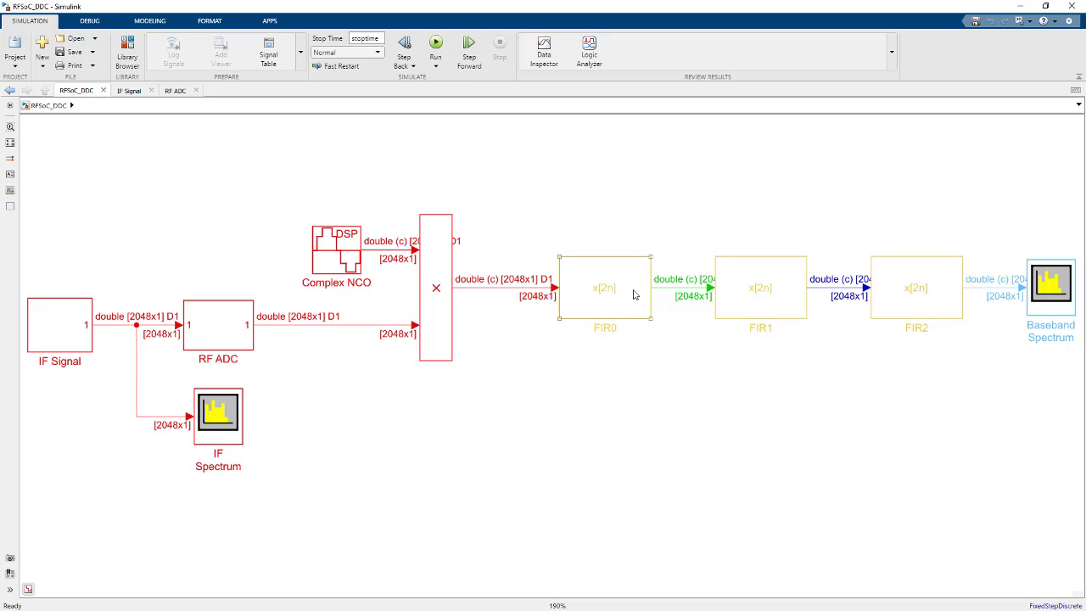
pyautogui.click(435, 47)
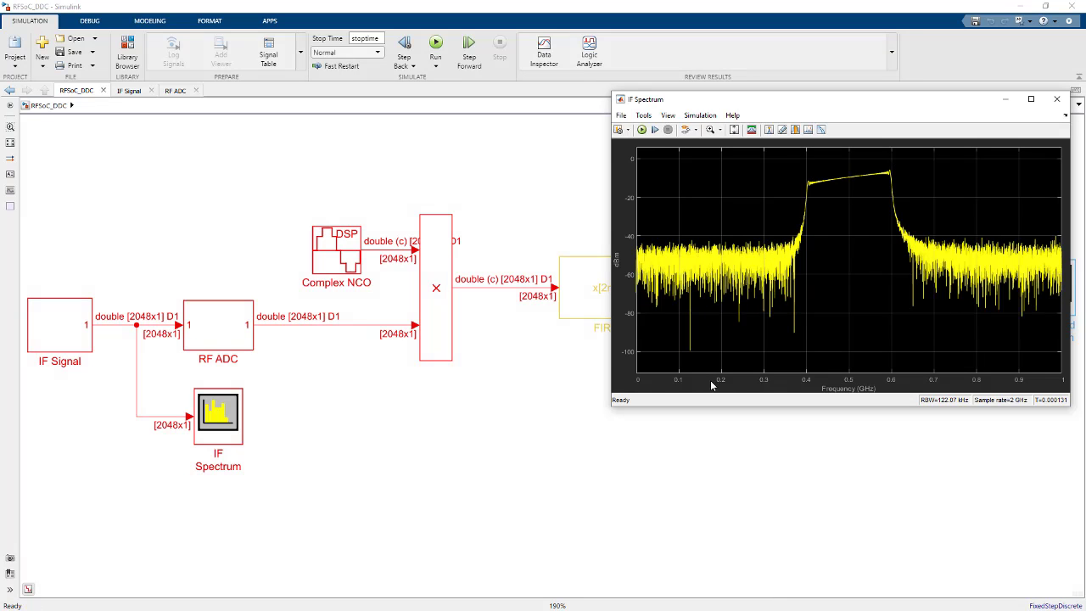
# Send the IF Spectrum plot behind the model and select the Product and Baseband Spectrum blocks.
pyautogui.click(225, 425)
pyautogui.click(548, 211)
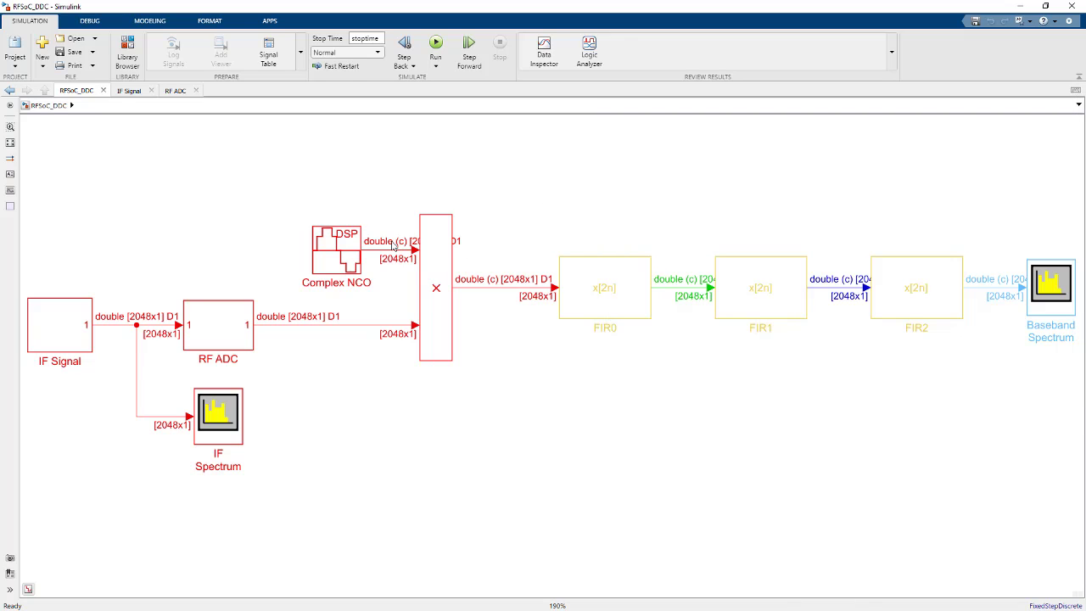
pyautogui.click(452, 289)
pyautogui.click(1039, 288)
# Open the Baseband Spectrum scope to review its ±100 MHz band and peaks, then put it away.
pyautogui.doubleClick(1039, 288)
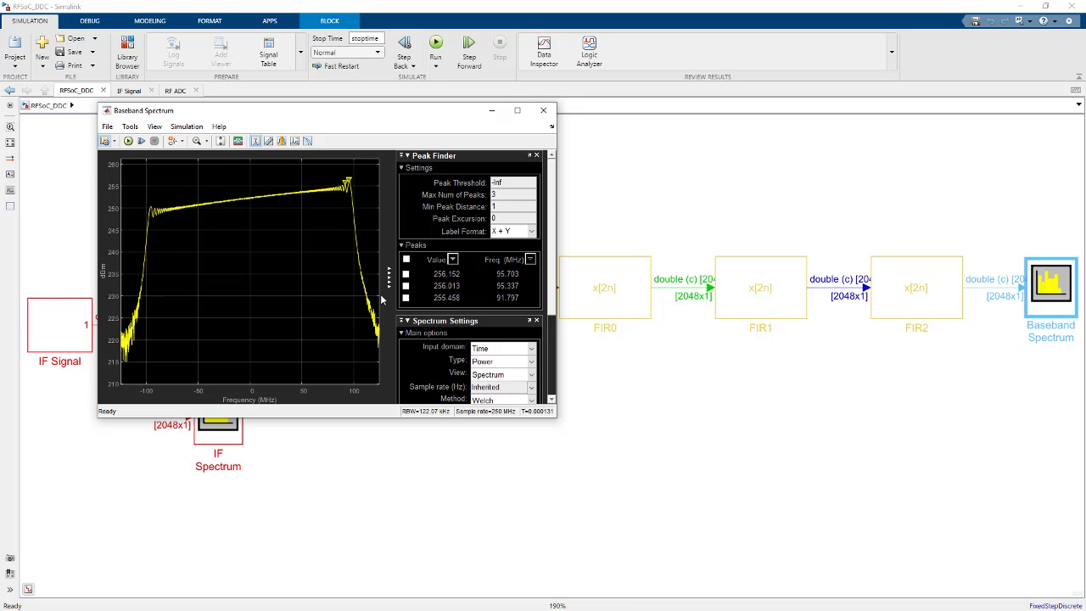
pyautogui.click(835, 472)
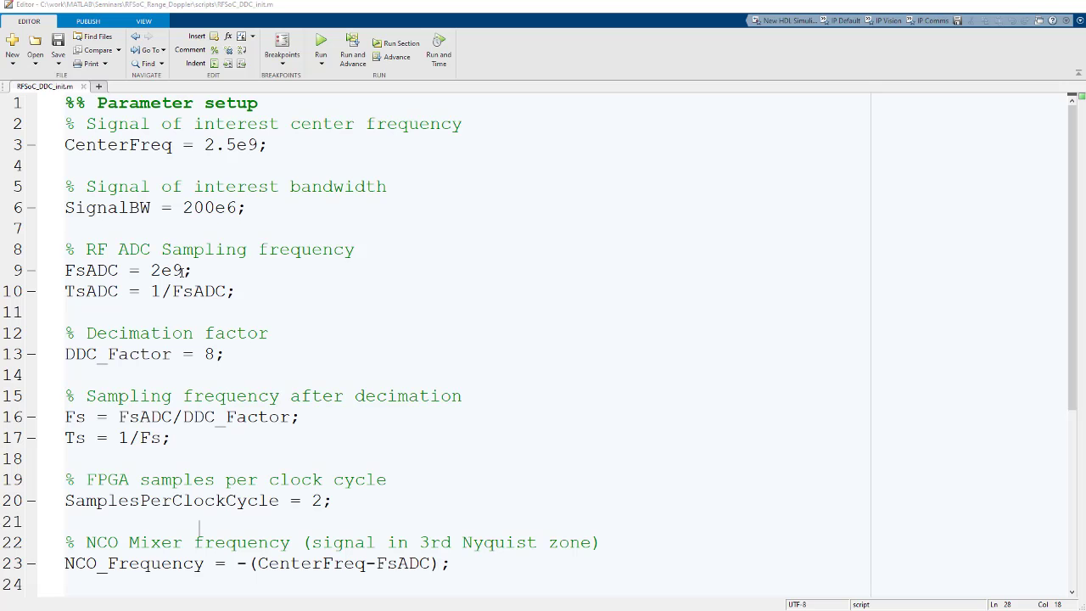
# Point out CenterFreq 2.5e9 and SignalBW 200e6 in RFSoC_DDC_init.m, moving the spectrum plot aside.
pyautogui.click(270, 146)
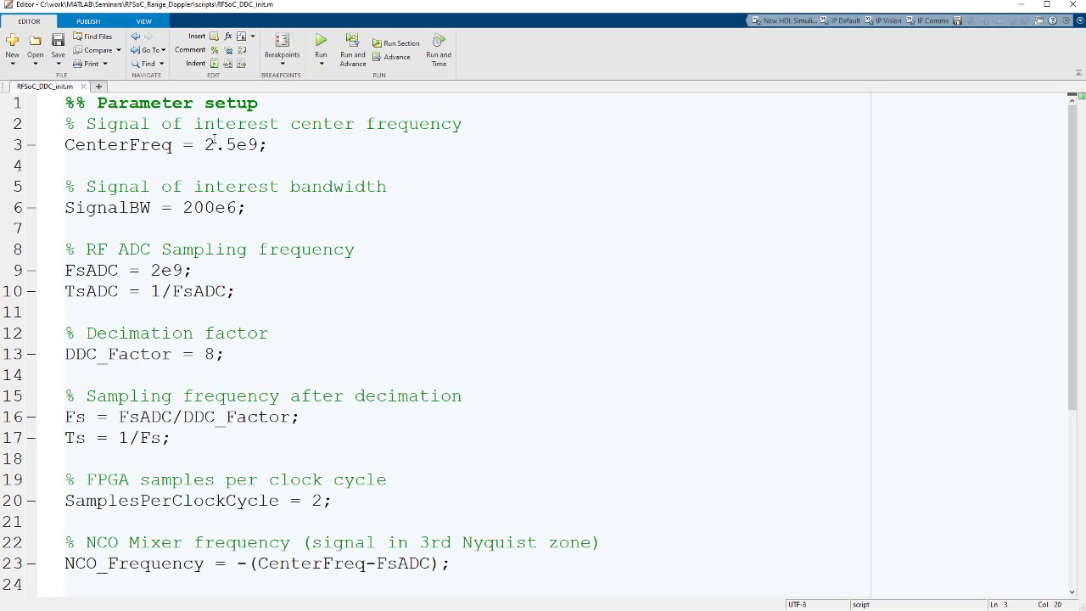
pyautogui.click(301, 211)
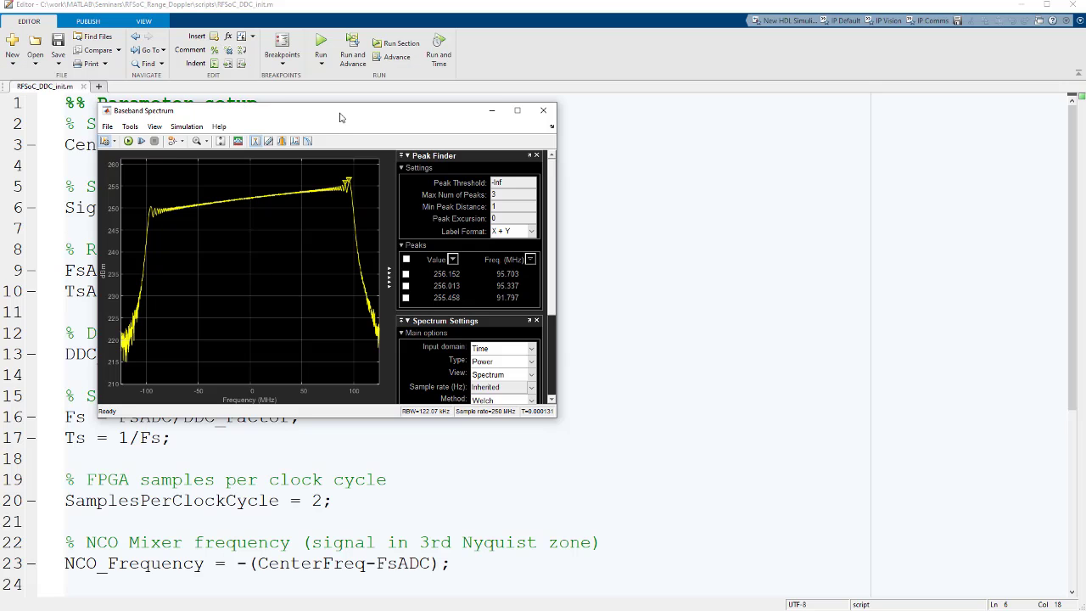
pyautogui.moveTo(341, 114); pyautogui.dragTo(610, 114)
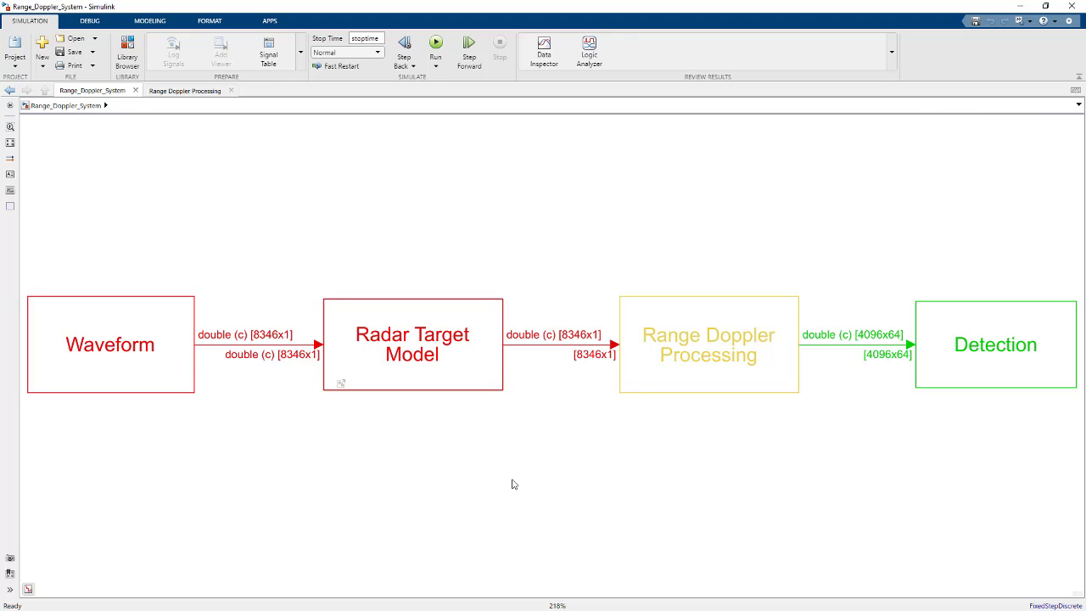
# Open the Radar Target Model subsystem and pan across its transmitter, Sum and receiver blocks.
pyautogui.click(72, 299)
pyautogui.click(458, 354)
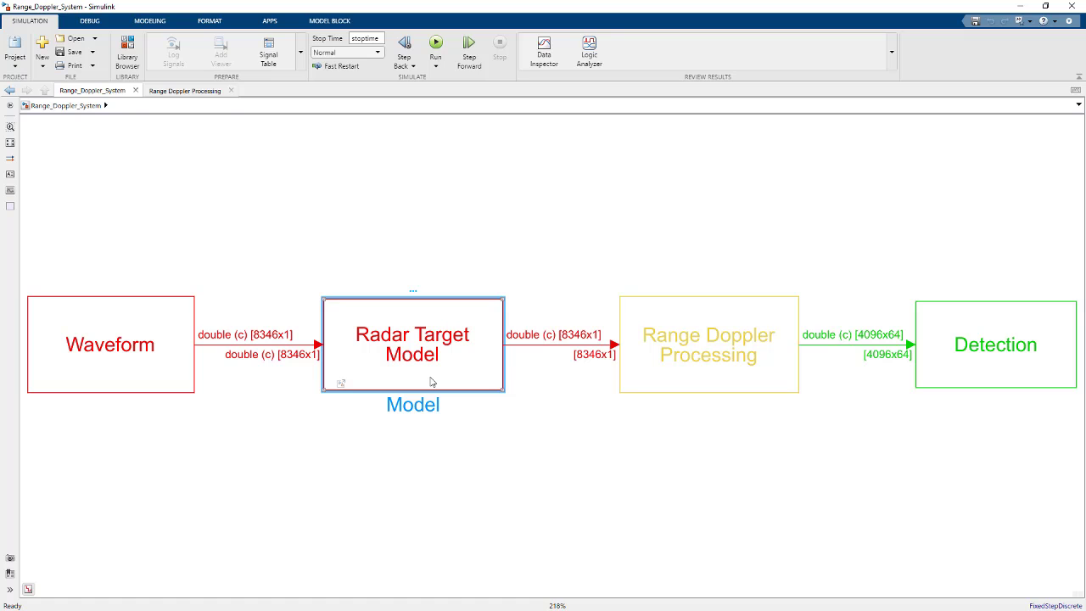
pyautogui.doubleClick(431, 381)
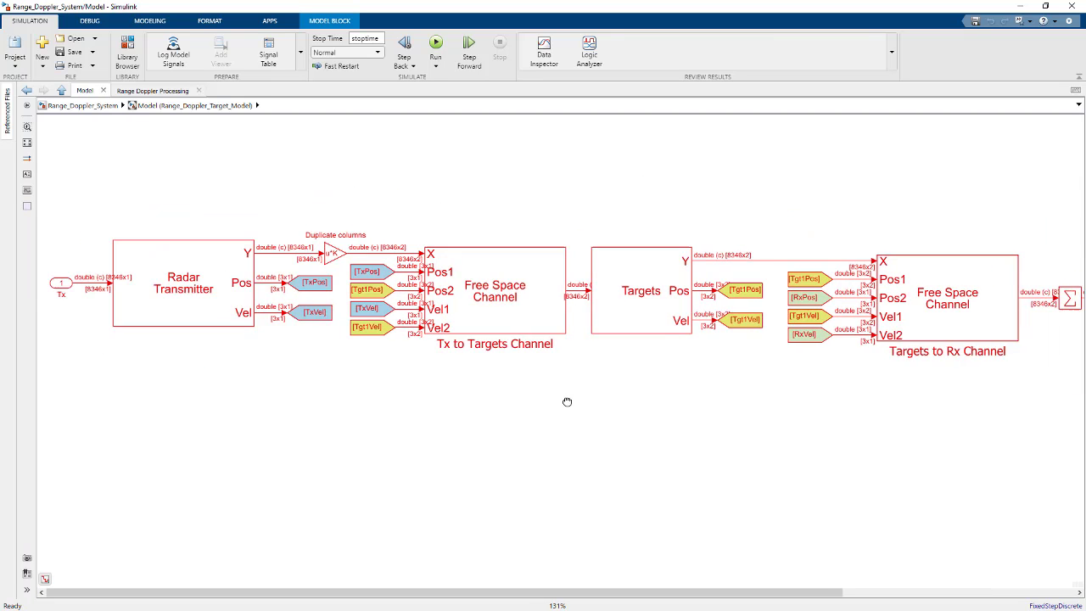
pyautogui.click(159, 107)
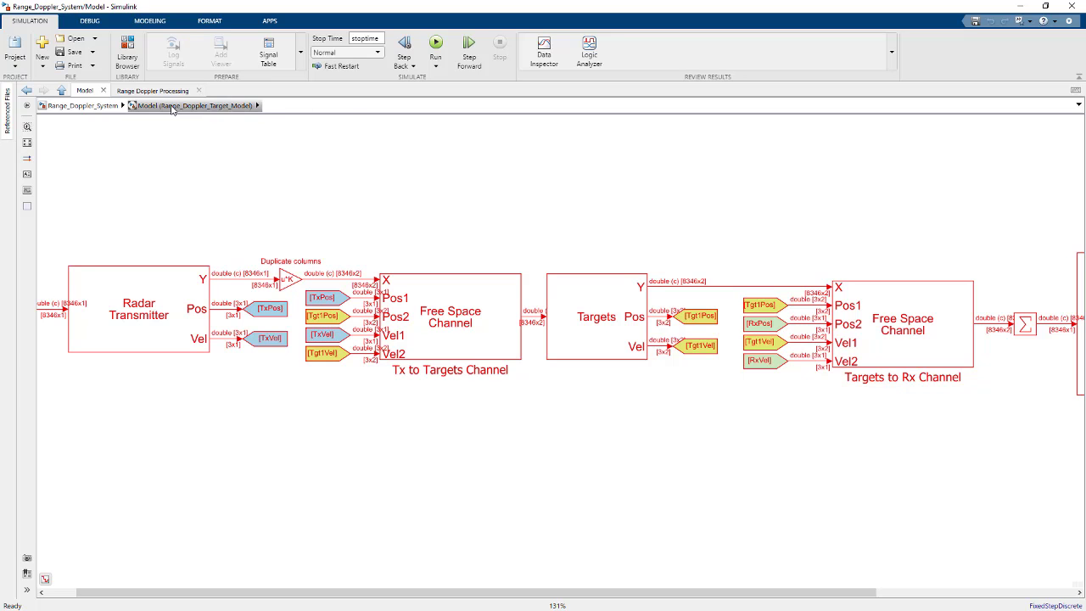
pyautogui.moveTo(671, 165); pyautogui.dragTo(540, 174)
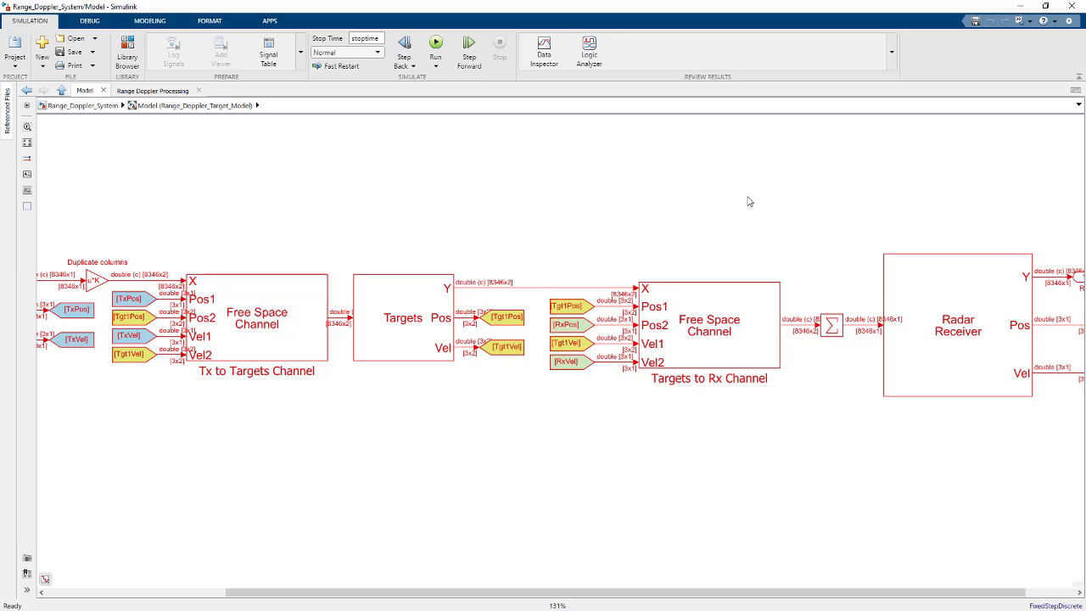
pyautogui.moveTo(219, 233); pyautogui.dragTo(497, 233)
pyautogui.moveTo(604, 201); pyautogui.dragTo(439, 175)
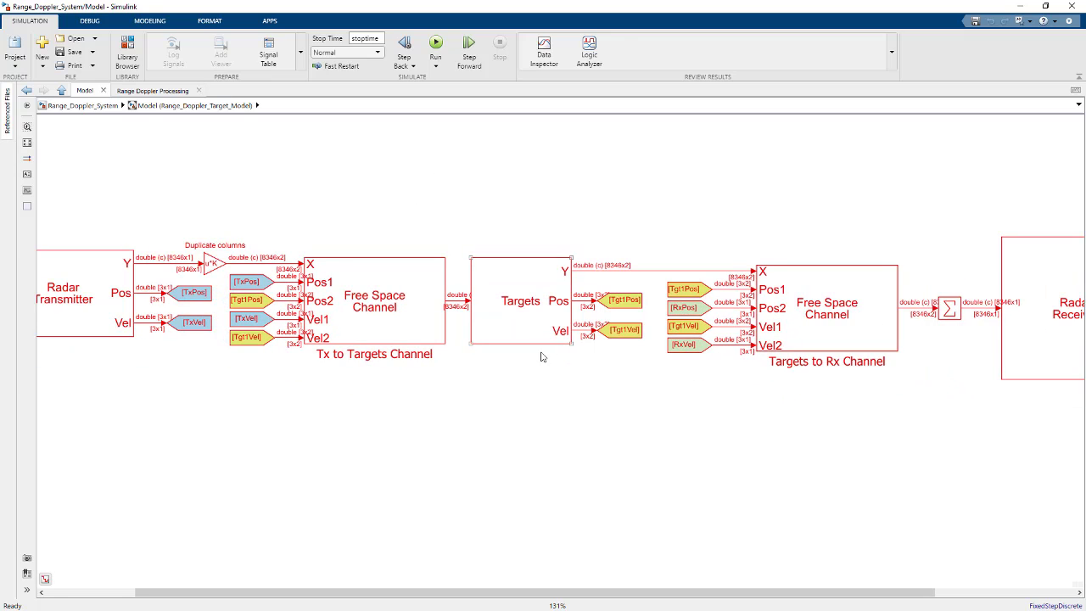
# Look up the Tx to Targets Channel's Fc carrier frequency, then switch over to MATLAB.
pyautogui.click(591, 339)
pyautogui.hscroll(5, 752, 417)
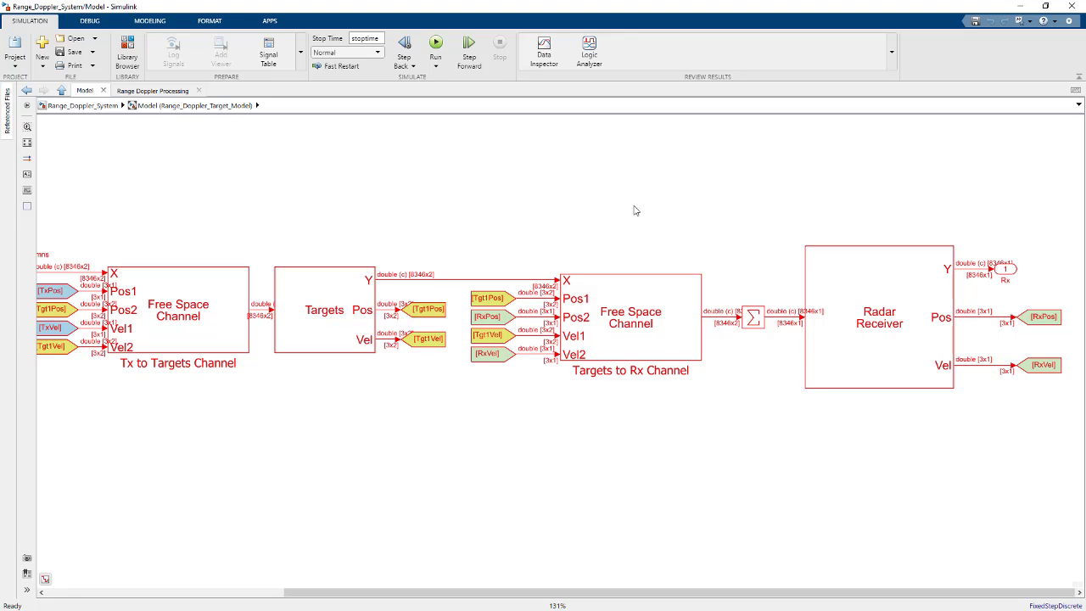
pyautogui.moveTo(427, 212); pyautogui.dragTo(657, 202)
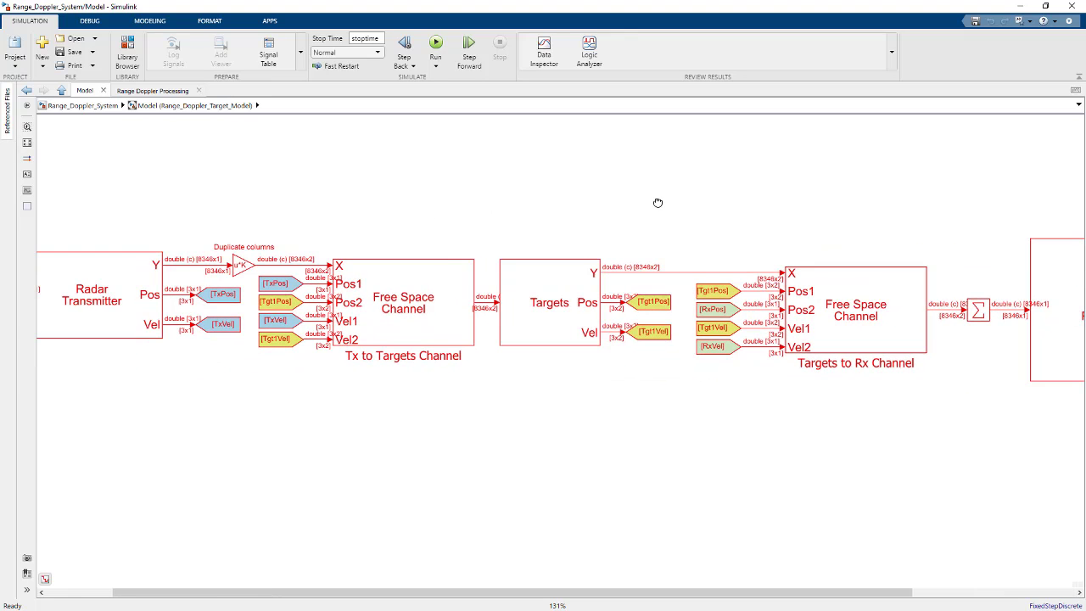
pyautogui.click(434, 296)
pyautogui.doubleClick(427, 315)
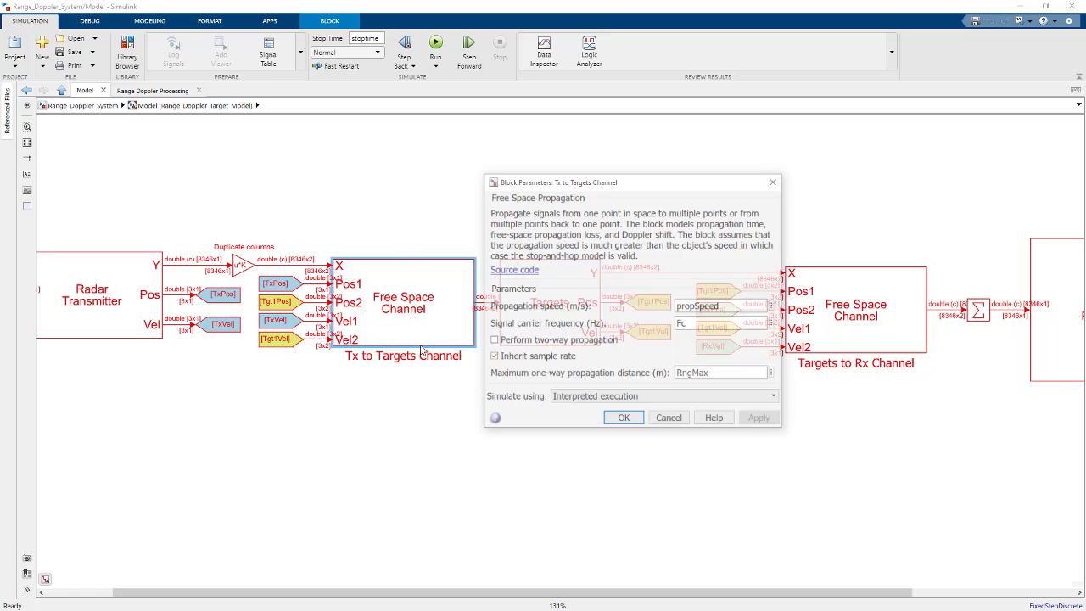
pyautogui.doubleClick(700, 323)
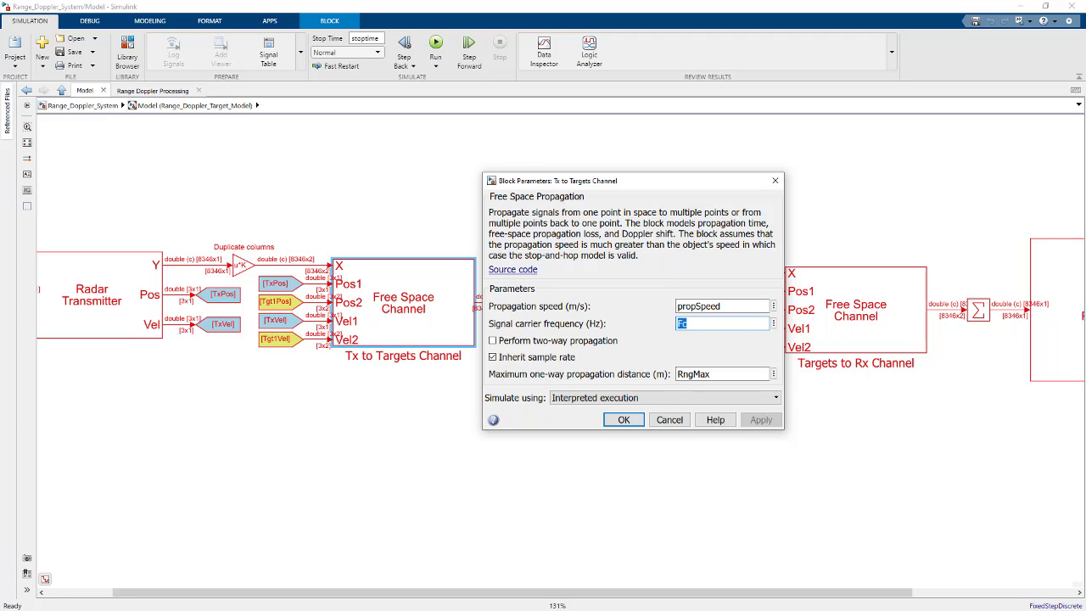
pyautogui.hotkey('alt', 'Tab')
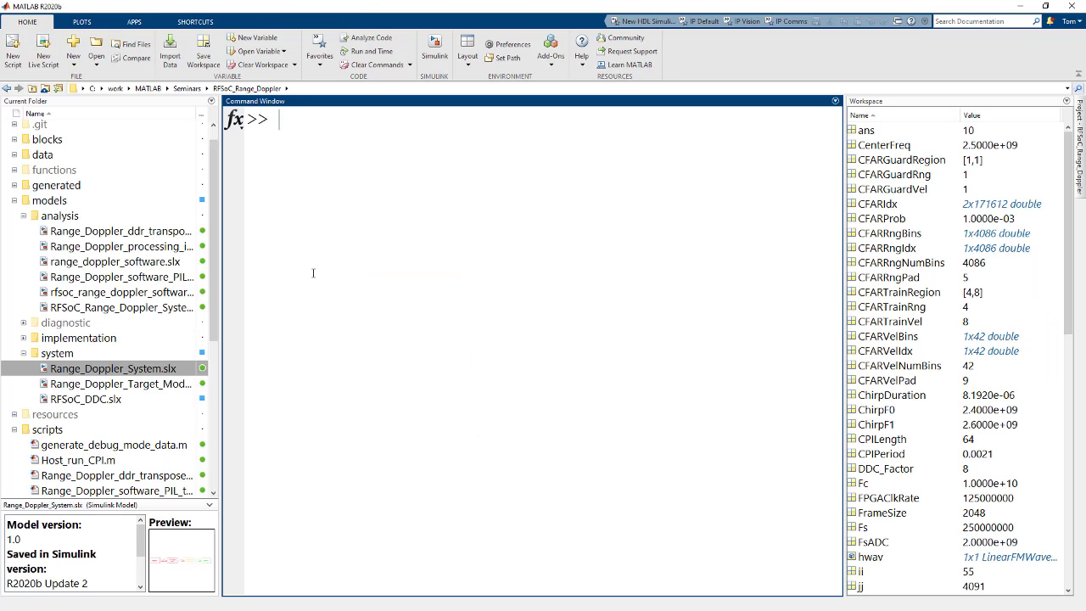
# Evaluate Fc/1e9 to confirm a 10 GHz carrier, then return to the Range_Doppler_System window.
pyautogui.write('Fc/1e9')
pyautogui.press('Return')
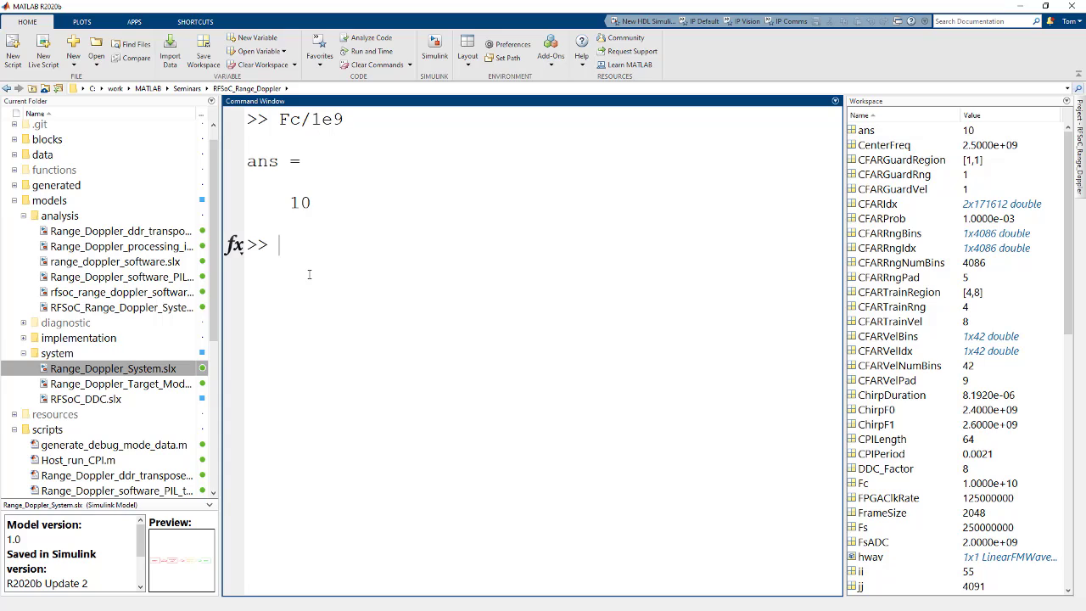
pyautogui.doubleClick(300, 203)
pyautogui.hotkey('alt', 'Tab')
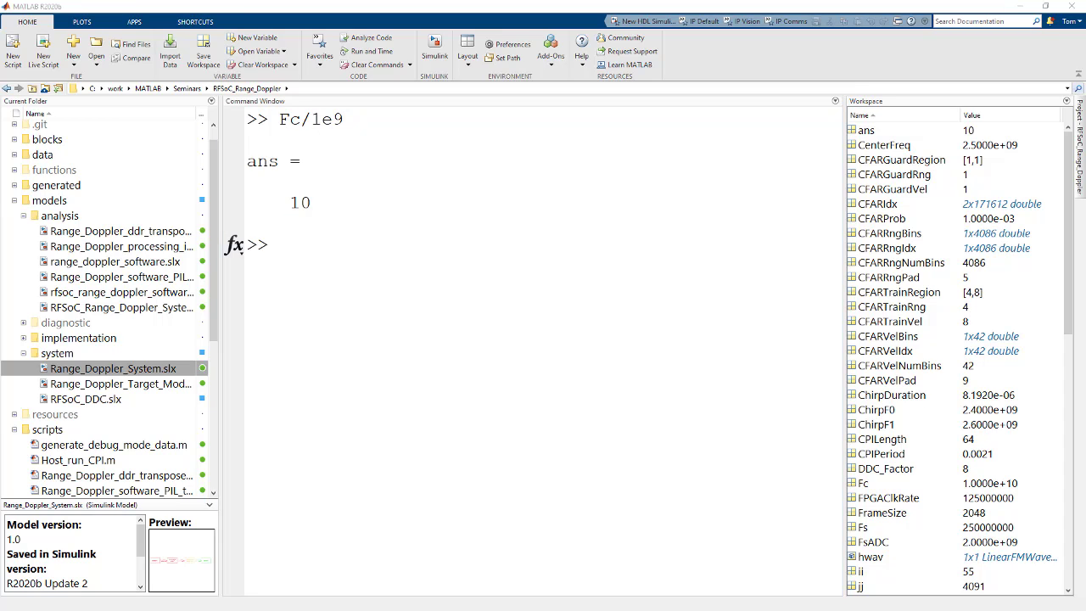
pyautogui.hotkey('alt', 'Tab')
pyautogui.click(82, 106)
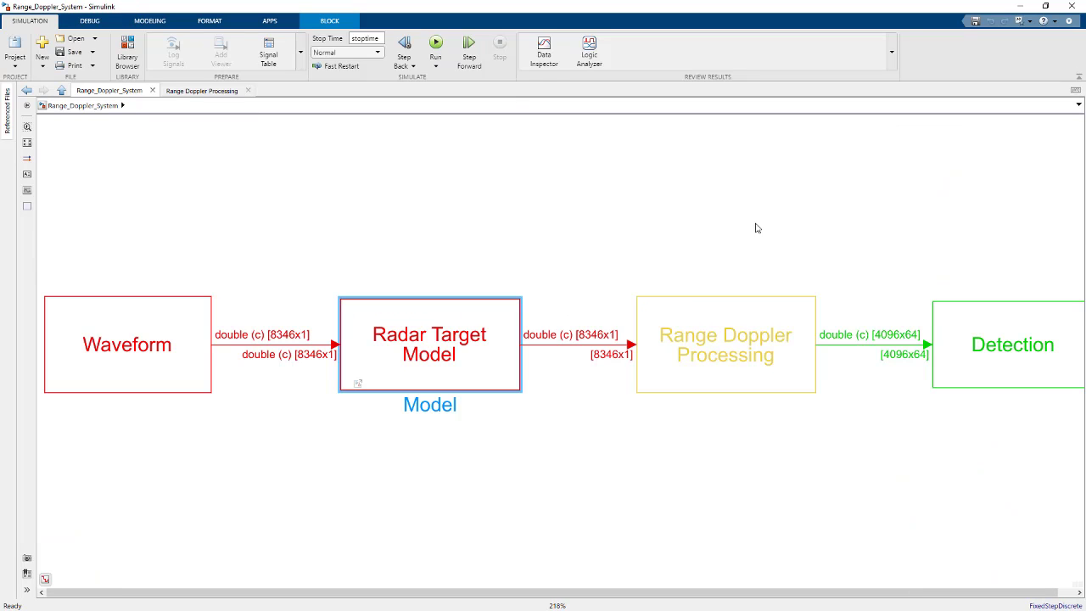
pyautogui.moveTo(328, 233); pyautogui.dragTo(559, 470)
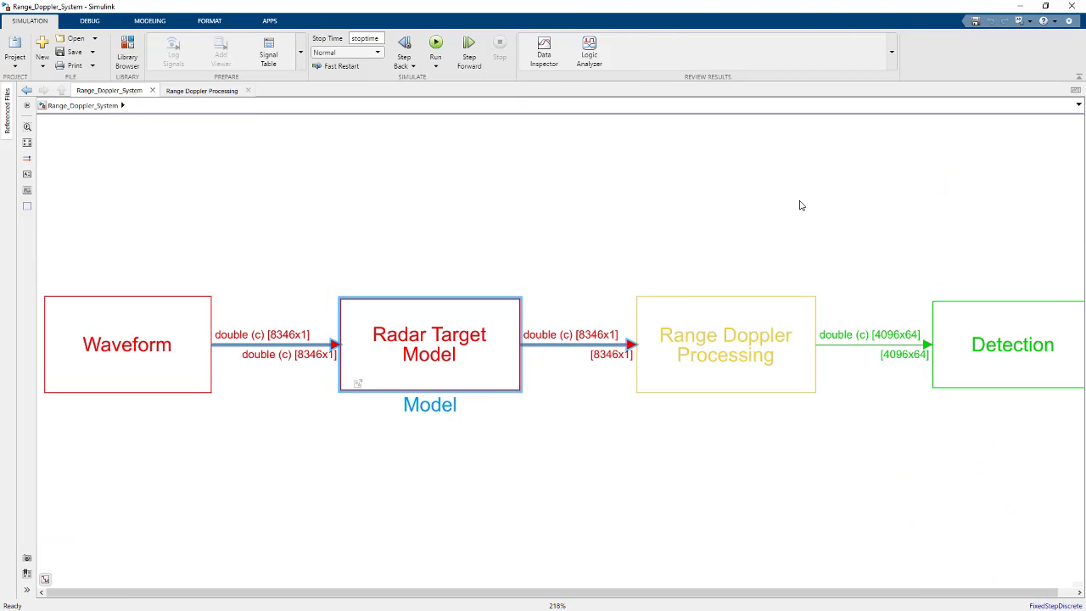
pyautogui.click(800, 204)
pyautogui.hscroll(3, 861, 213)
pyautogui.click(717, 333)
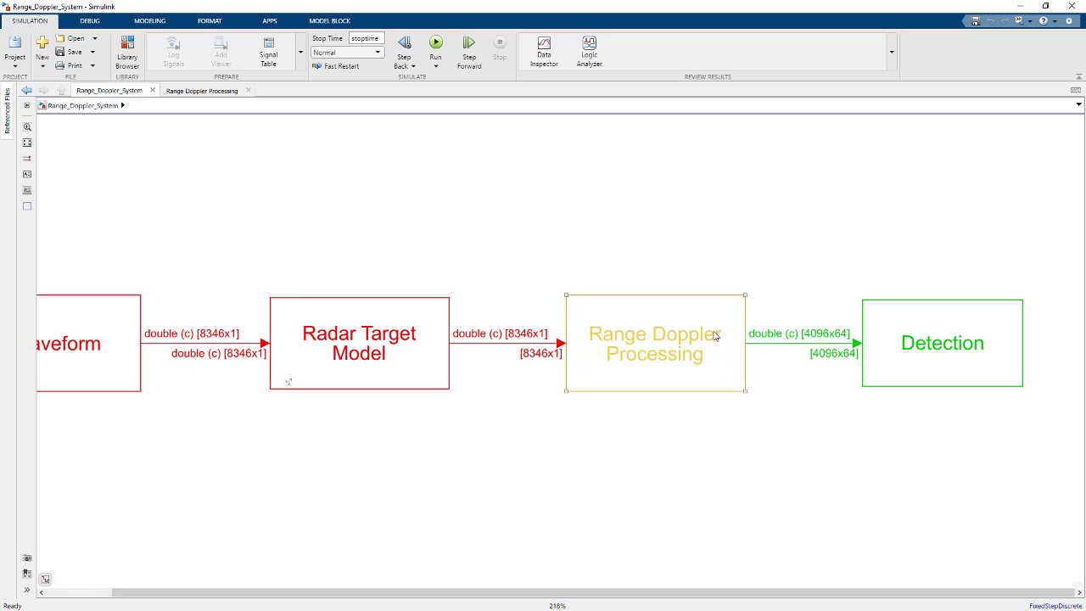
pyautogui.doubleClick(715, 336)
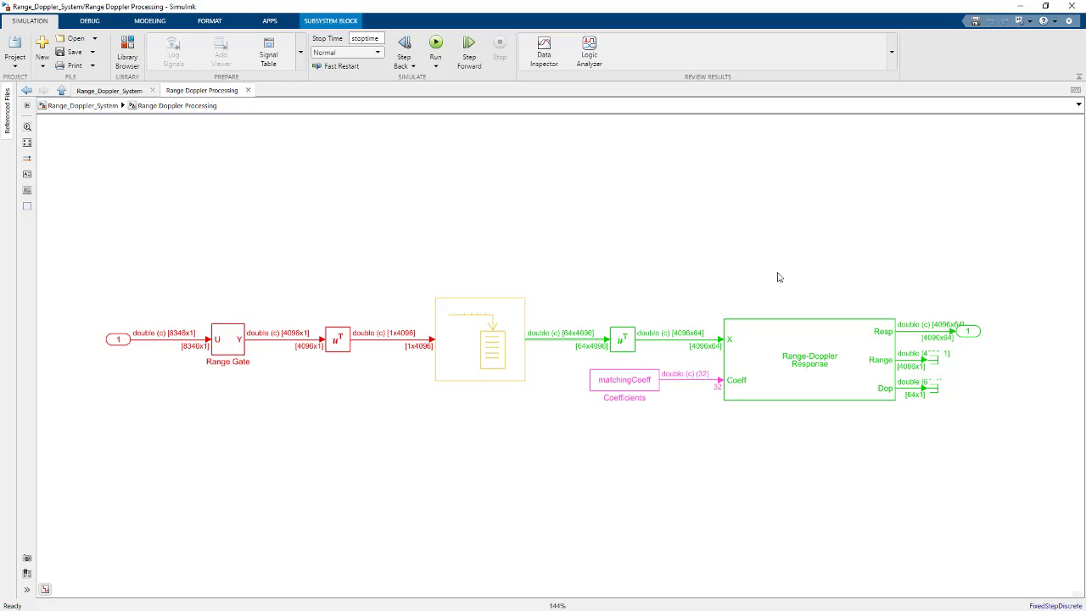
pyautogui.click(805, 368)
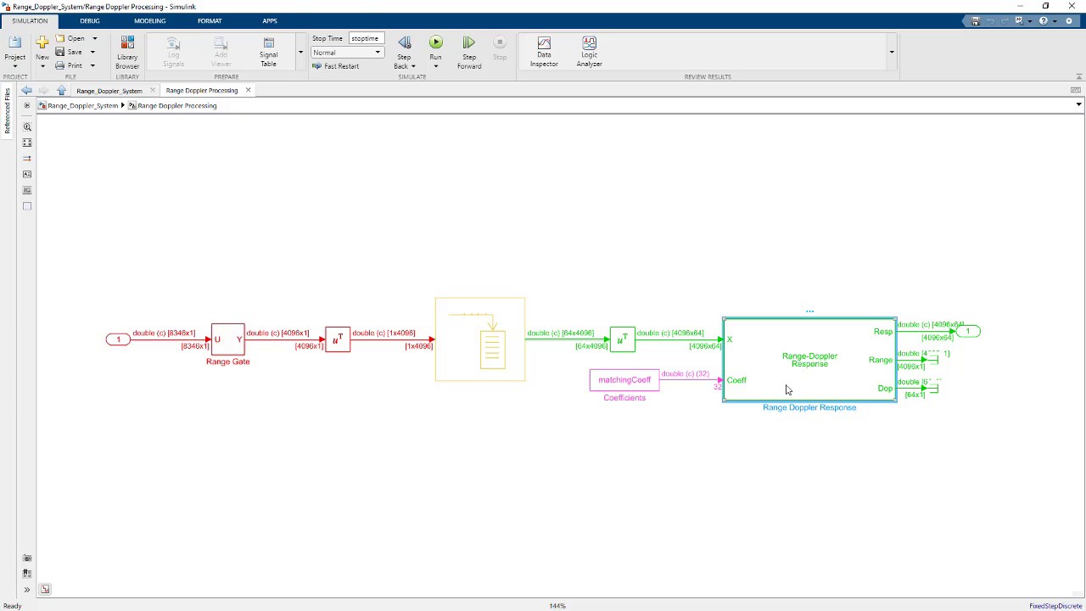
pyautogui.click(787, 389)
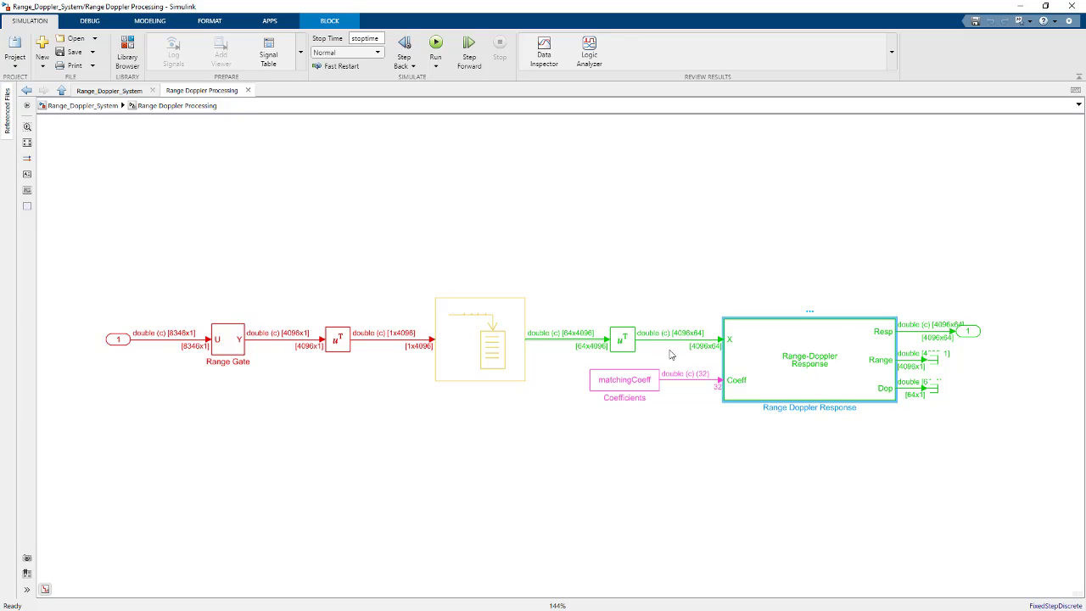
pyautogui.click(681, 307)
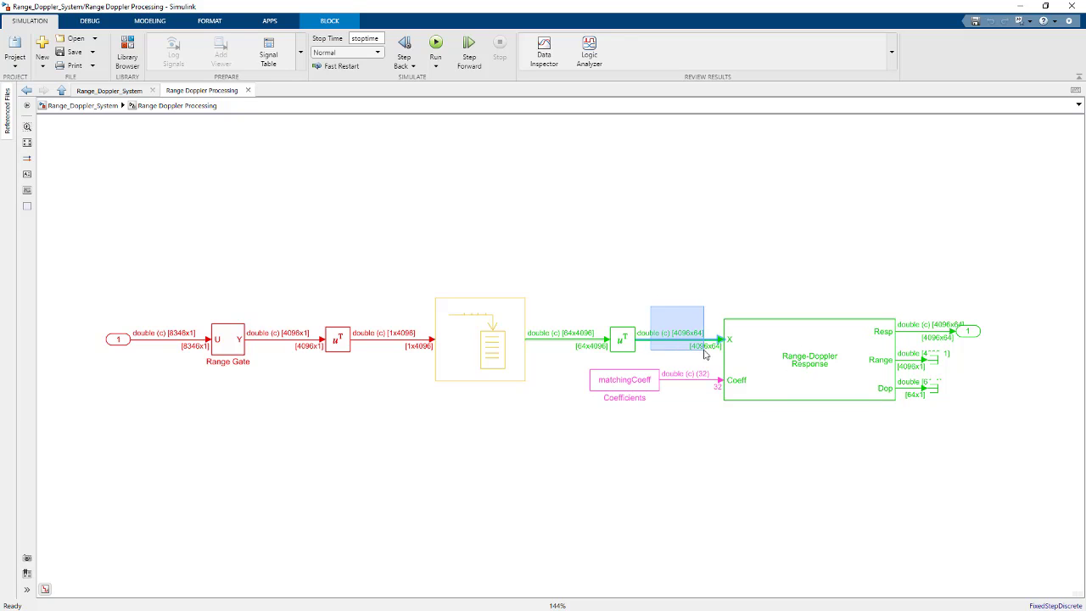
pyautogui.click(83, 105)
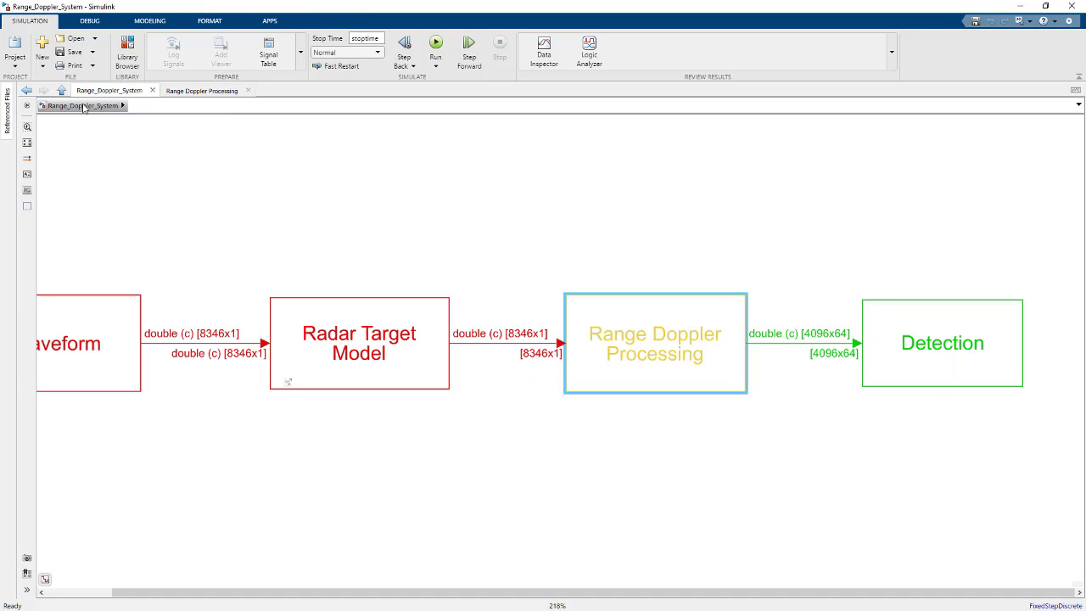
pyautogui.click(989, 331)
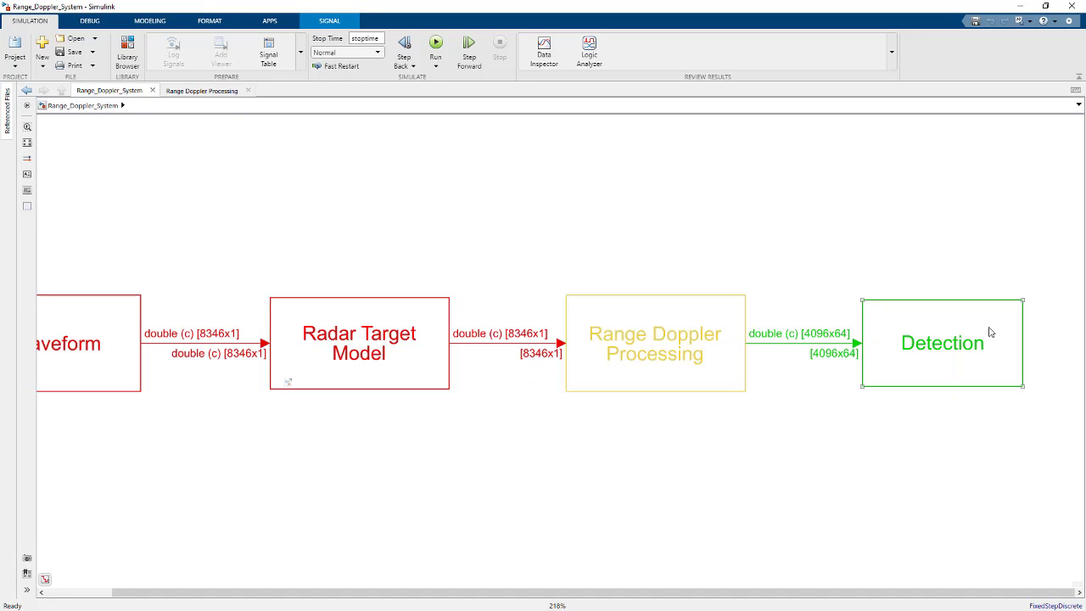
pyautogui.click(974, 387)
pyautogui.doubleClick(973, 386)
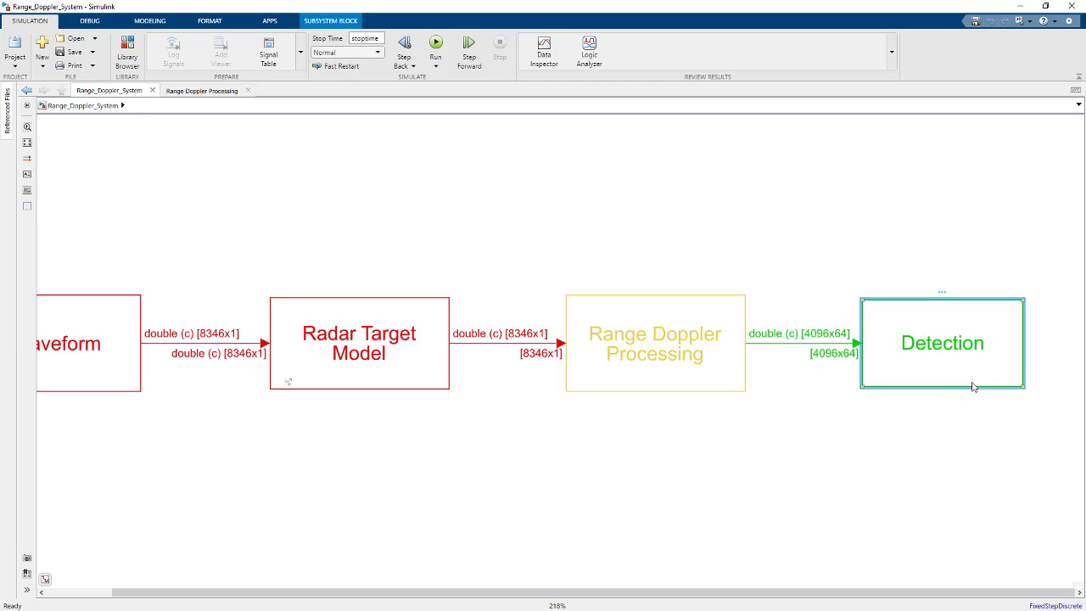
pyautogui.click(113, 107)
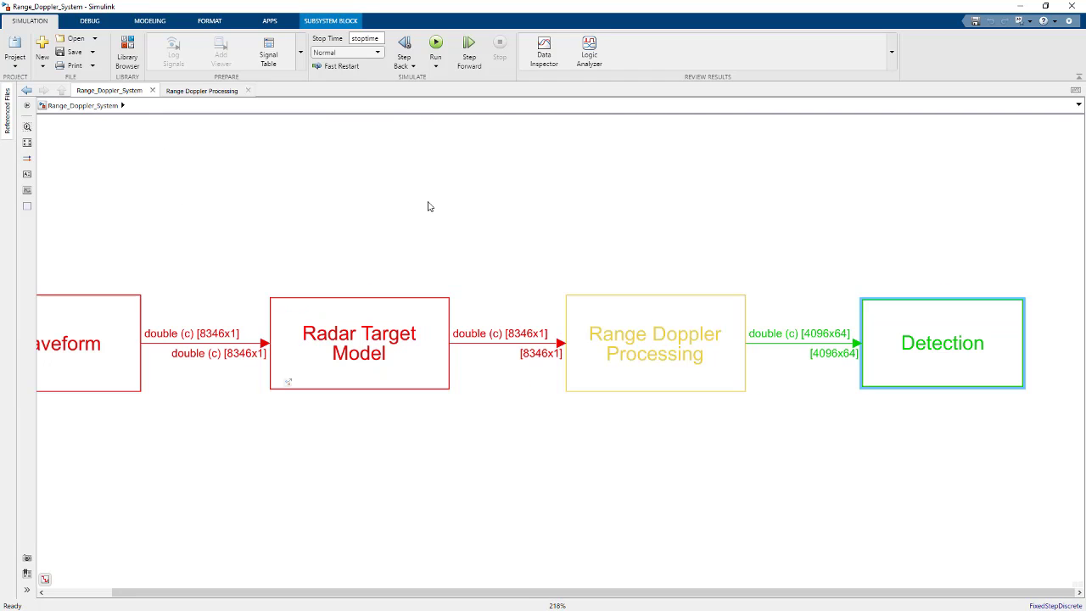
# Run the radar model and compare both maps showing targets near 3000 m and 4000 m.
pyautogui.click(438, 43)
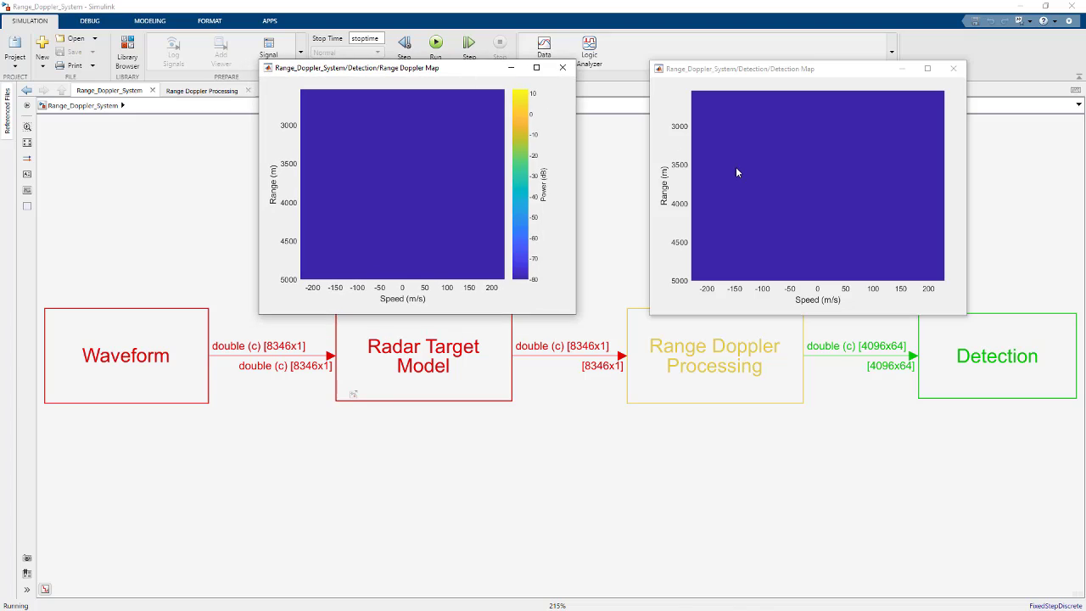
pyautogui.click(755, 85)
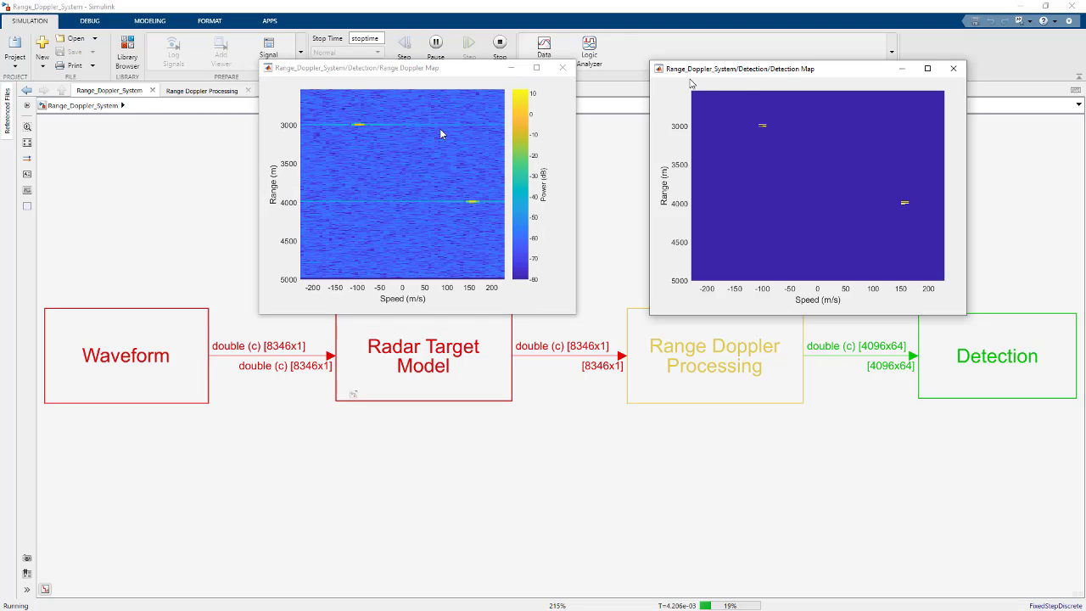
pyautogui.click(364, 127)
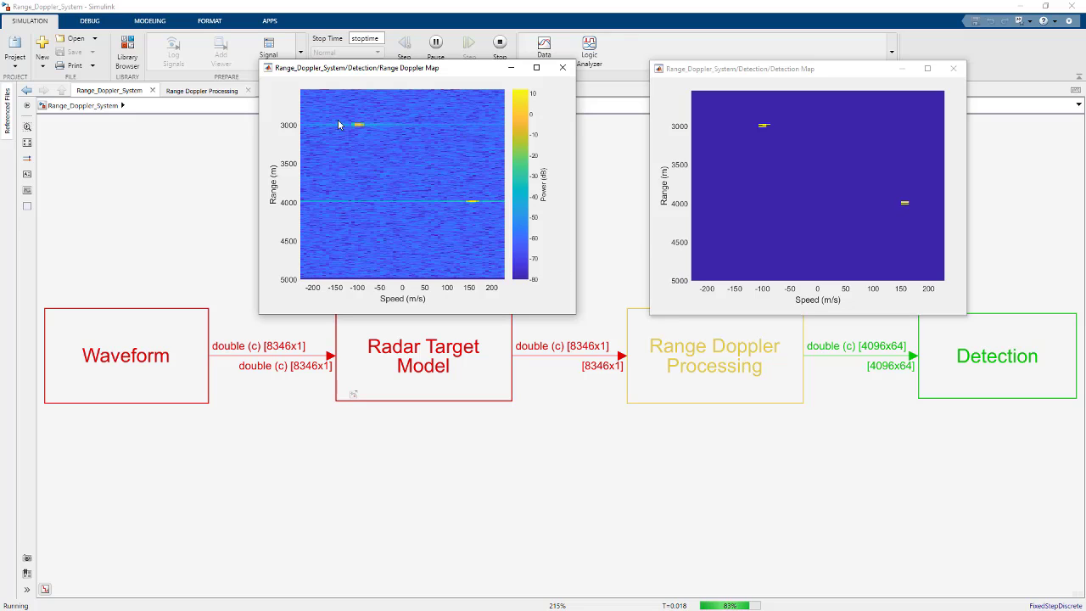
pyautogui.click(740, 79)
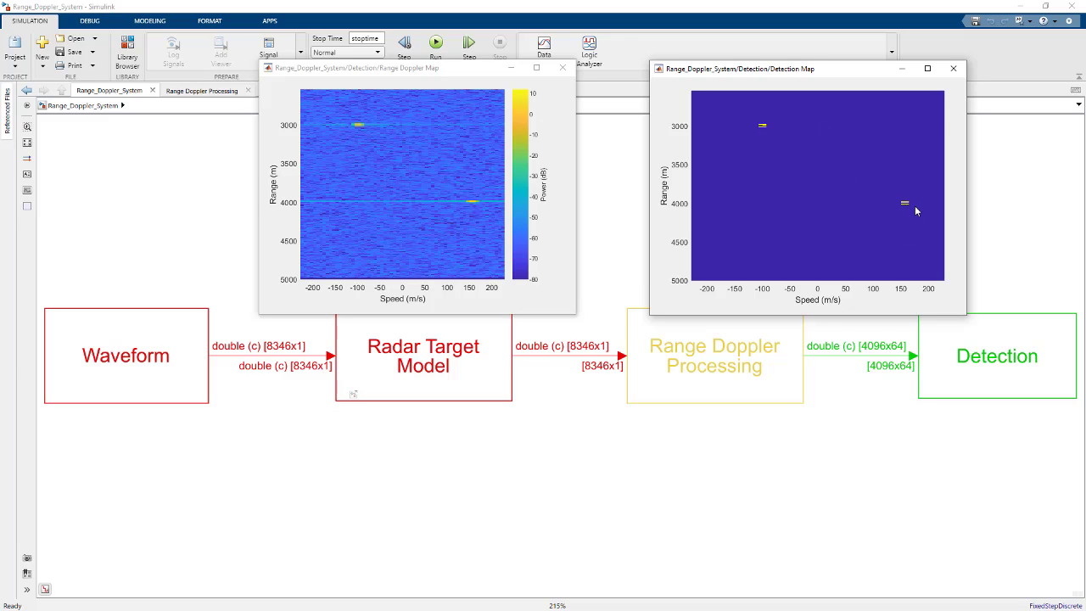
pyautogui.click(541, 543)
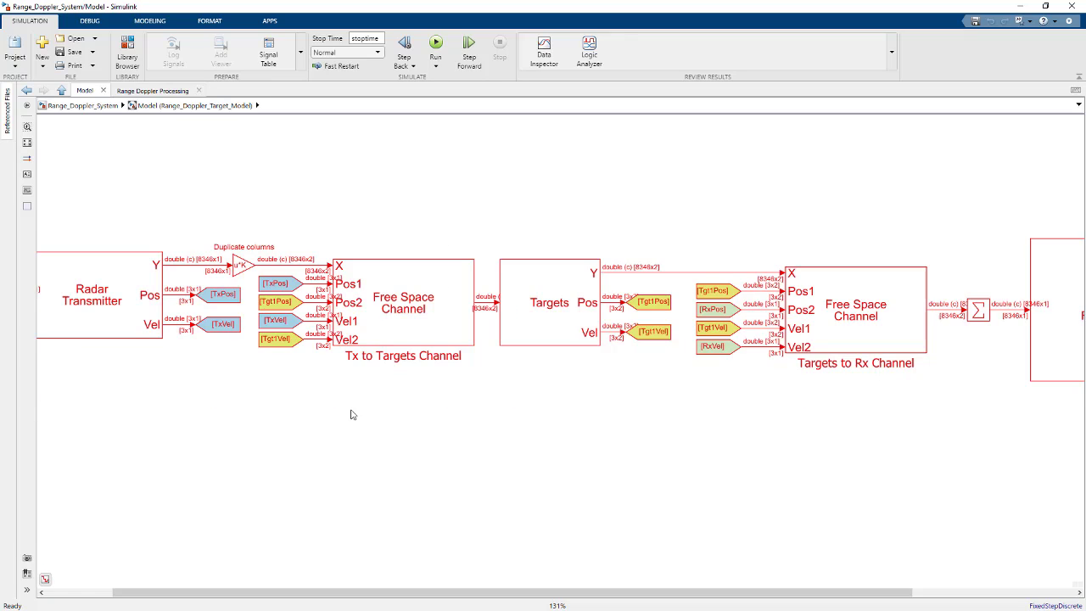
pyautogui.doubleClick(458, 397)
pyautogui.press('Escape')
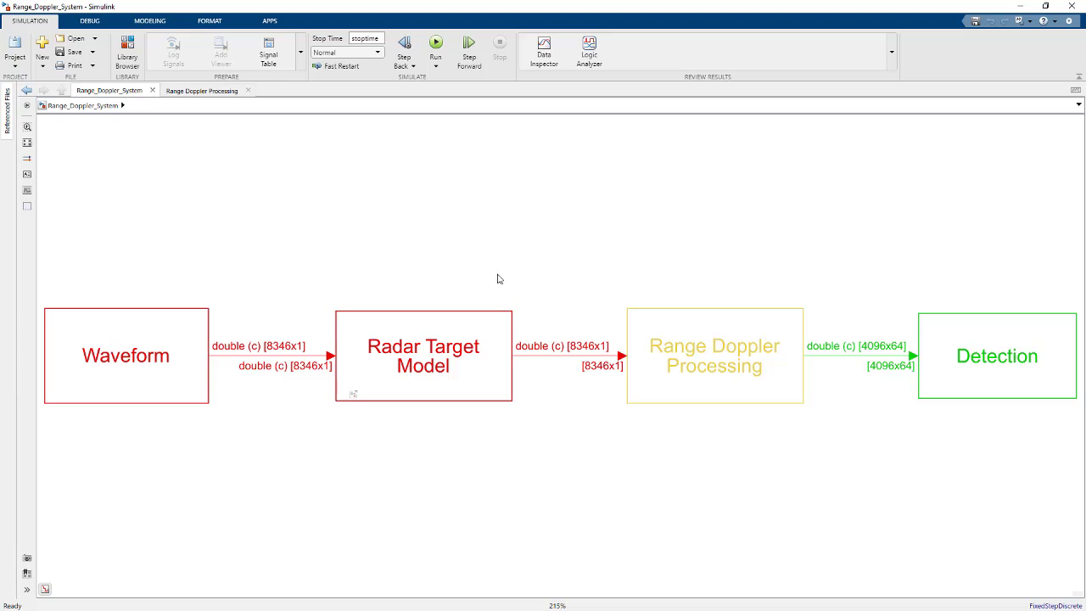
pyautogui.click(749, 353)
pyautogui.click(650, 482)
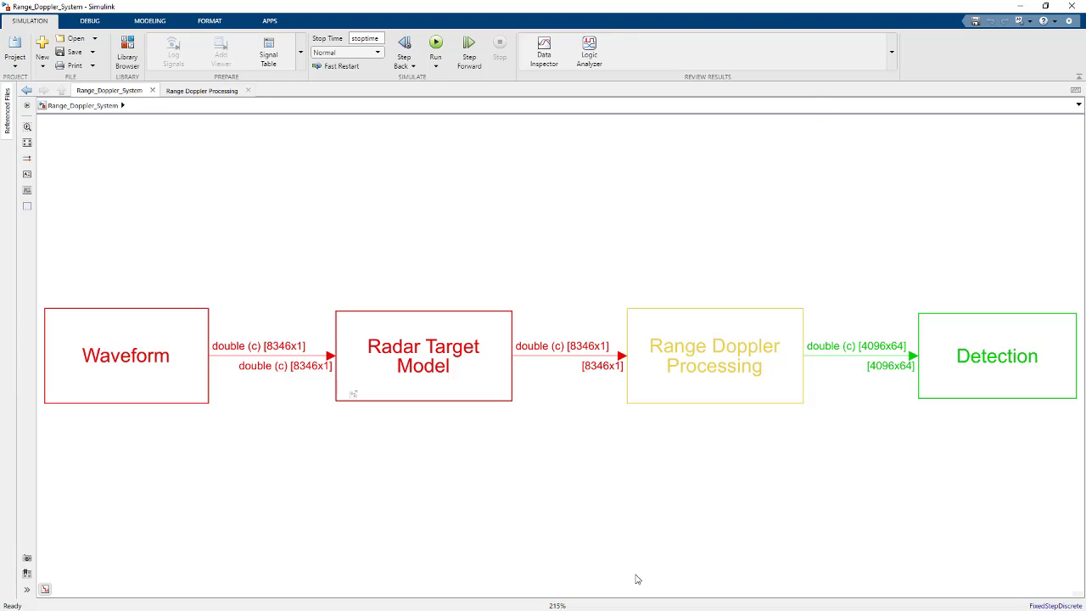